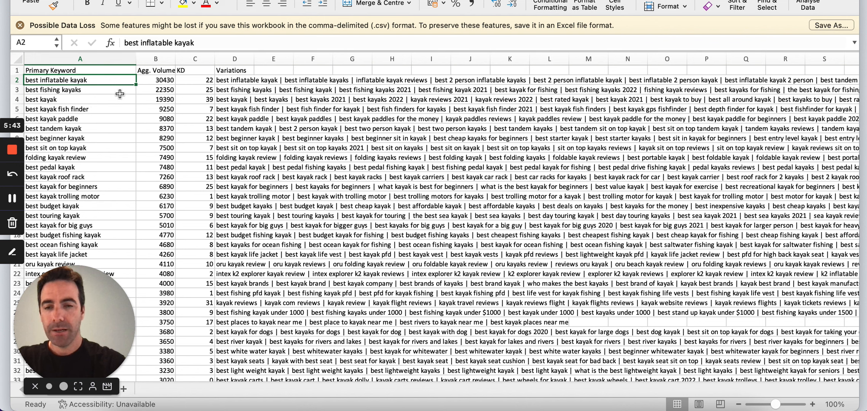
Step: Examine the aggregate volume, keyword variations and KD of the "best inflatable kayak" cluster, and skim the other clusters' difficulty scores
left_click(162, 78)
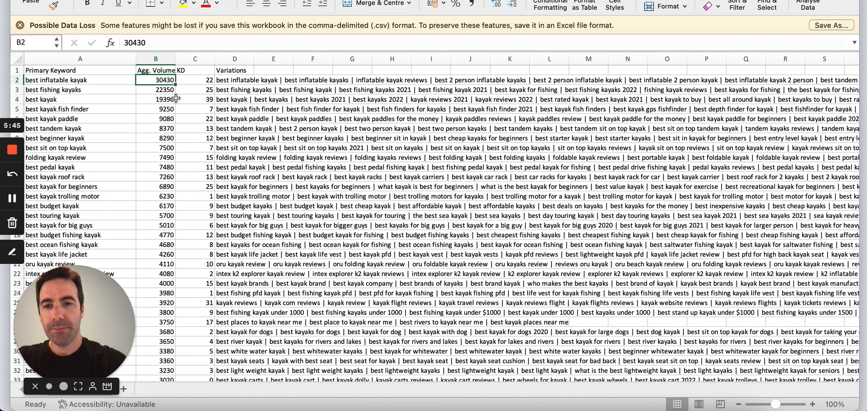
left_click(92, 82)
double_click(236, 80)
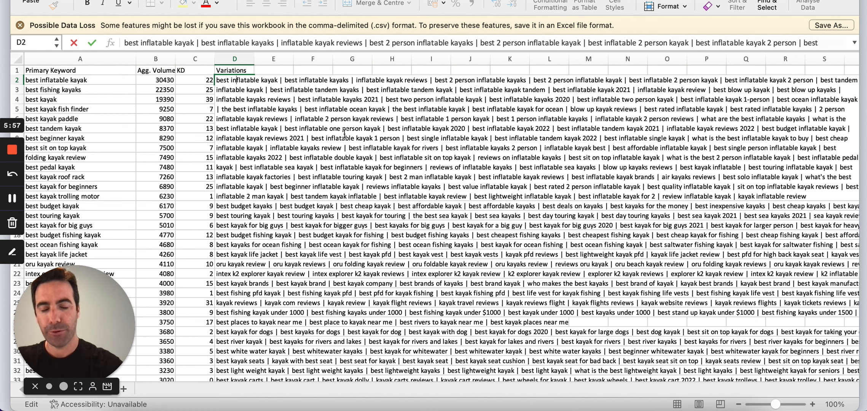
left_click(193, 81)
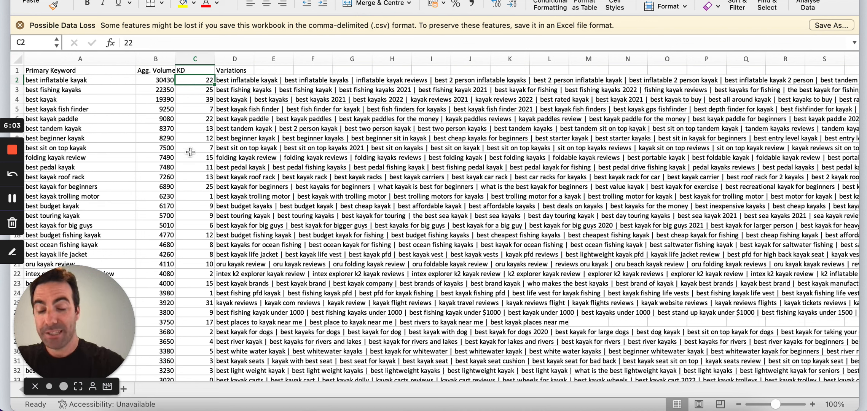
scroll(190, 151, "down", 10)
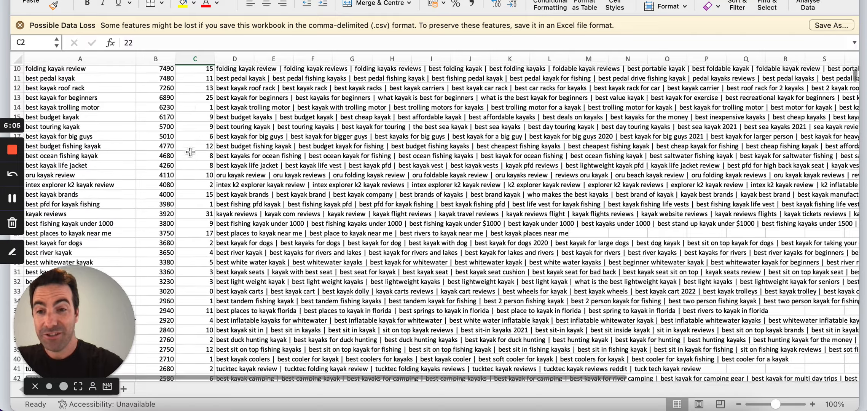
scroll(190, 152, "up", 10)
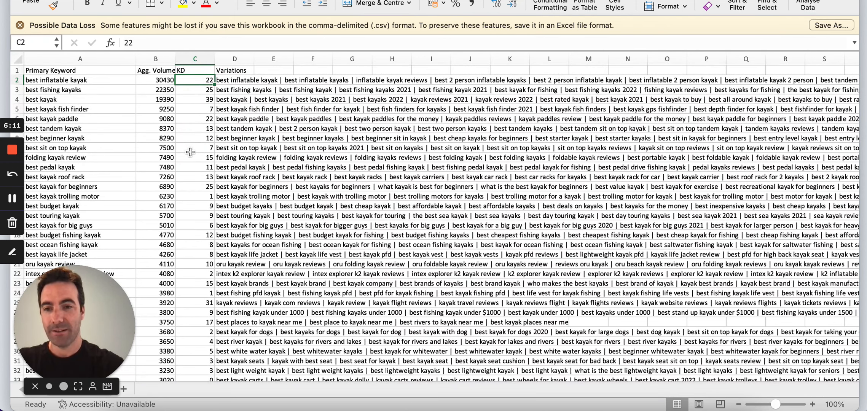
Step: Review the "best kayak roof rack" and "best kayak for beginners" clusters, and expand the variations of "best kayak trolling motor"
left_click(79, 178)
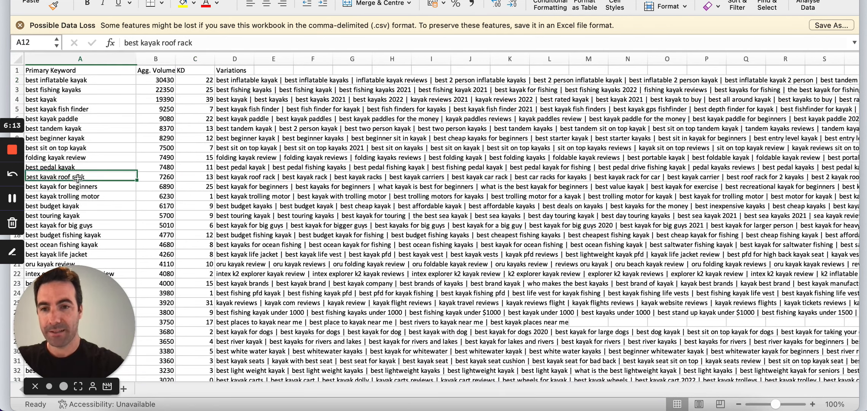
left_click(104, 188)
double_click(378, 196)
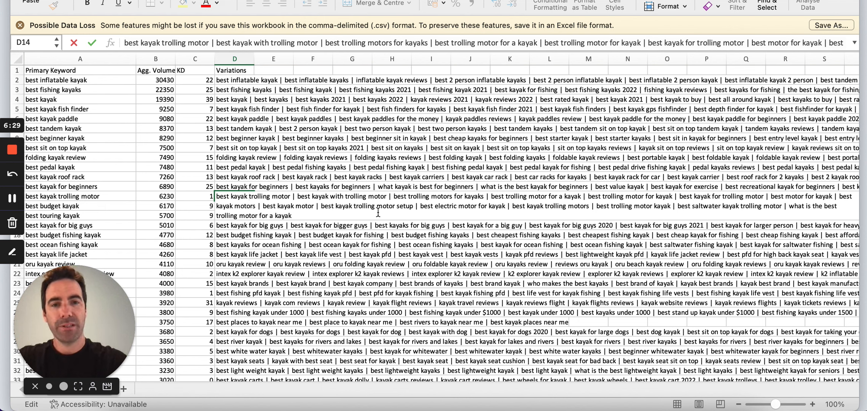
Step: Read through the full variations list for "best inflatable kayak", highlighting the variation "best inflatable ocean kayak" in it
double_click(237, 81)
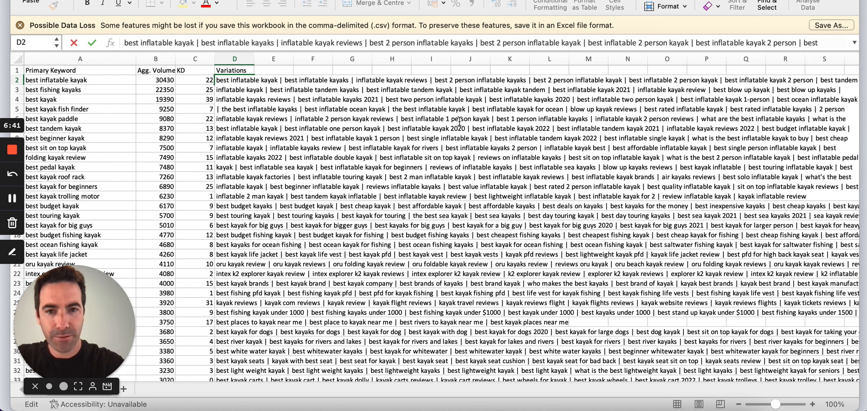
left_click_drag(305, 109, 386, 110)
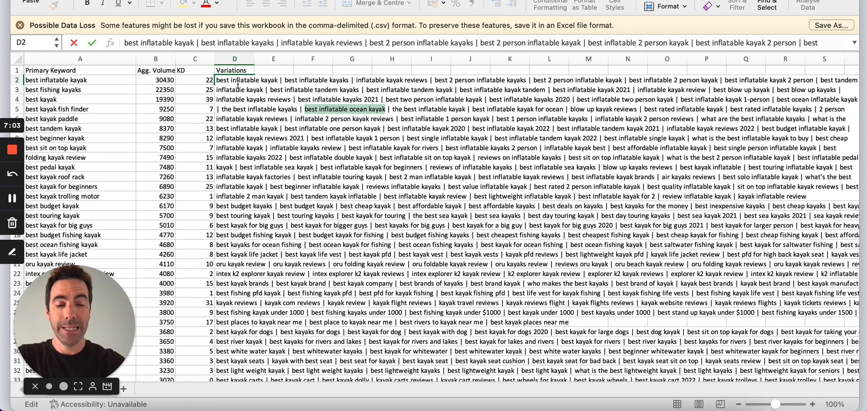
left_click(86, 92)
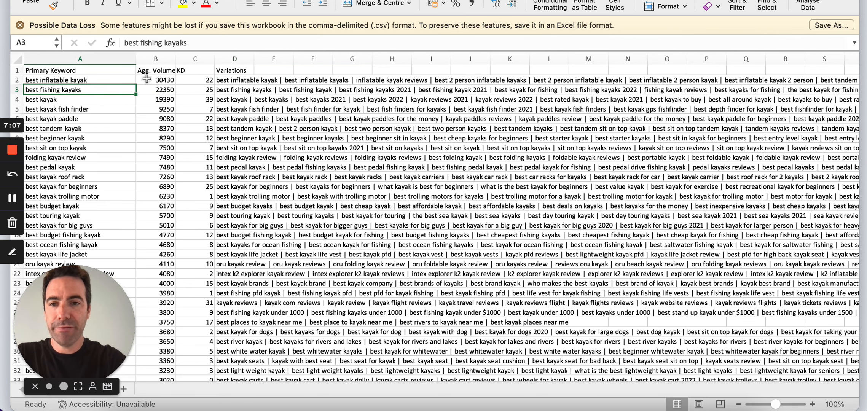
left_click(65, 81)
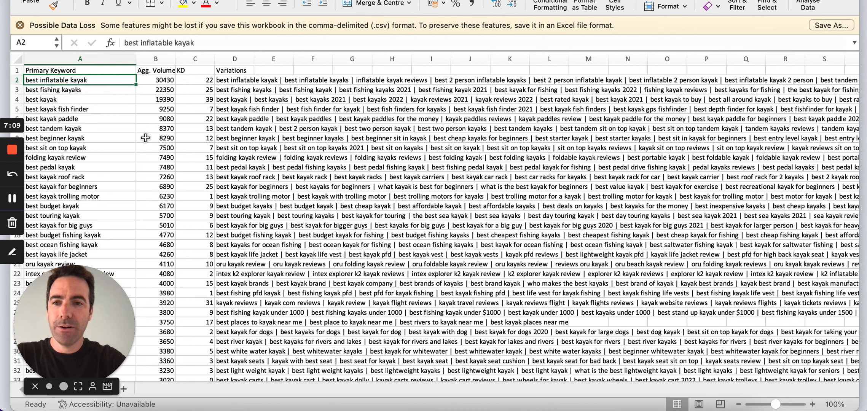
double_click(241, 80)
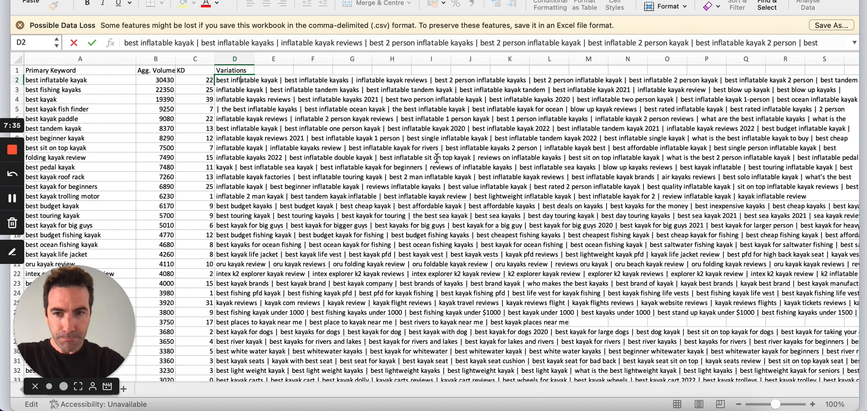
left_click(102, 80)
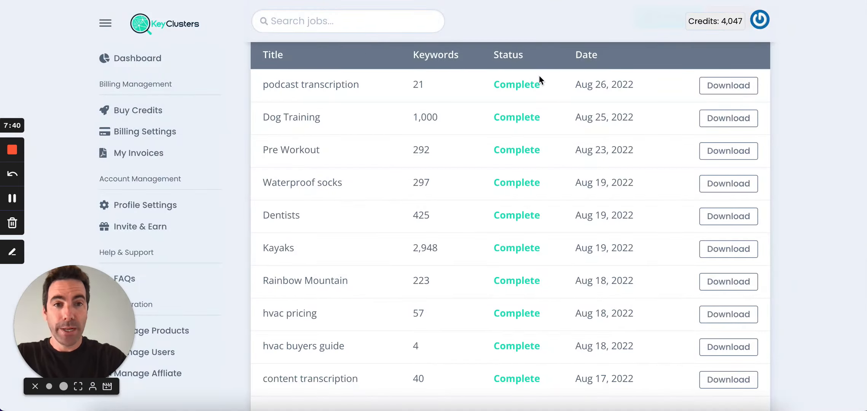
Step: Switch to the PowerPoint slide on keyword research, review the Dentistry seed keywords and copy the Dentistry Includes list
key("super+Tab")
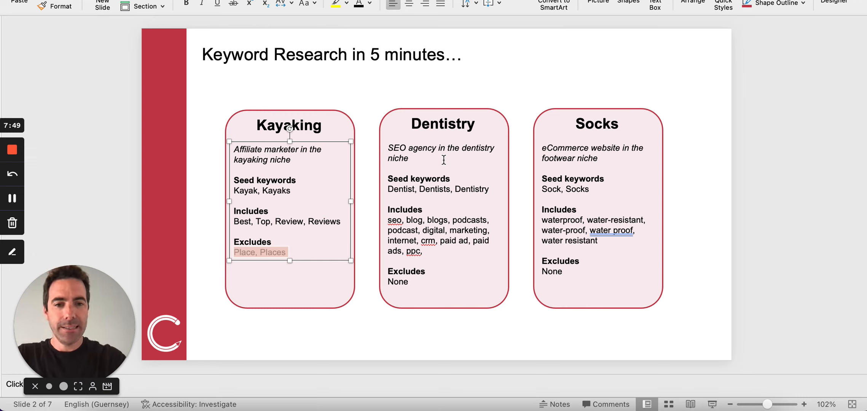
triple_click(487, 189)
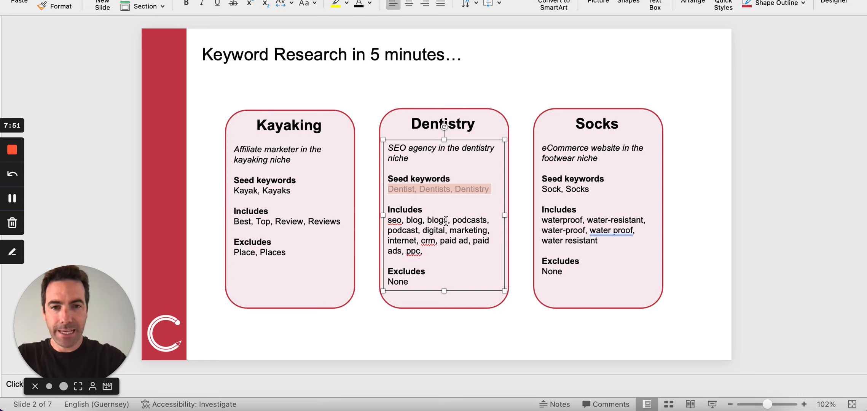
triple_click(421, 252)
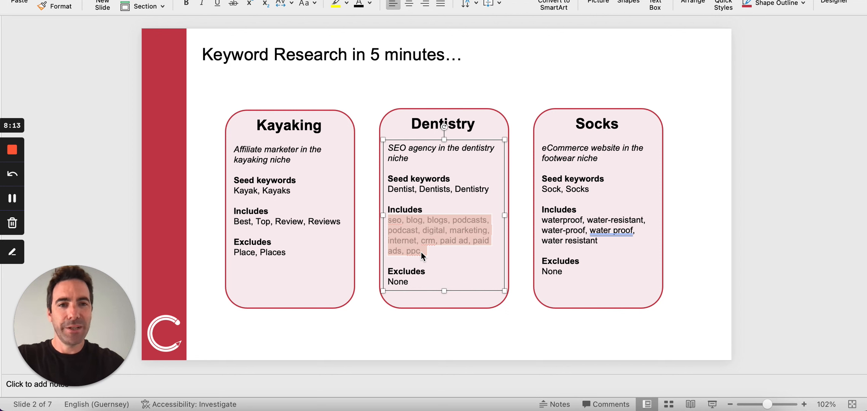
Step: Switch to Ahrefs and show terms with any word of seo, blog, blogs, podcasts, podcast, digital, marketing, internet, crm, paid ad, paid ads, ppc
key("super+Tab")
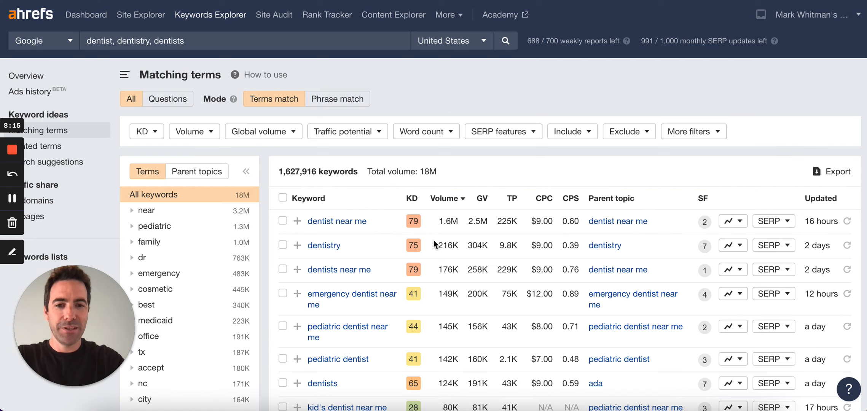
left_click(591, 132)
left_click(625, 155)
key("super+v")
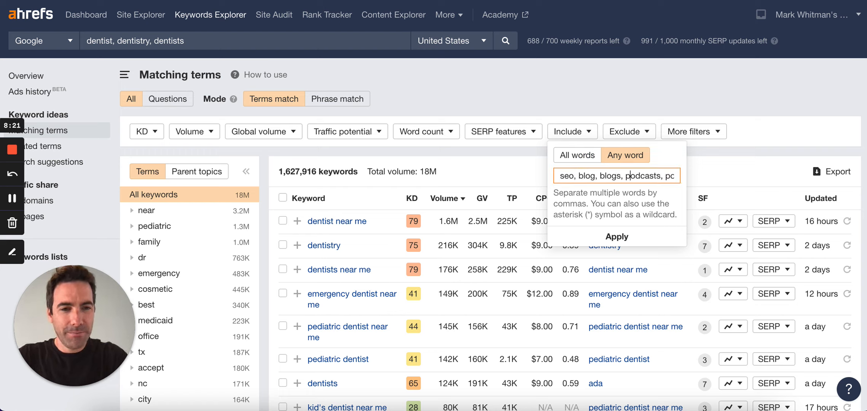
key("Right")
key("Right")
key("Right")
key("Right")
key("Right")
key("Right")
key("Right")
key("Right")
key("Right")
key("Right")
key("Right")
key("Right")
key("Right")
key("Right")
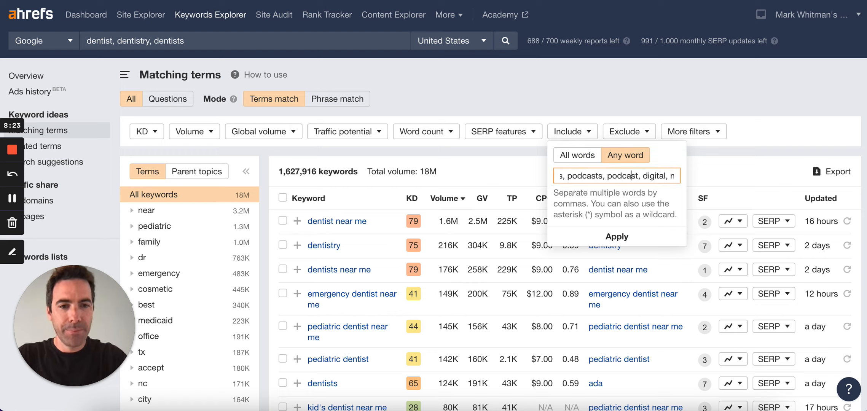
key("Right")
key("Right")
key("Right")
key("Right")
key("Right")
key("Right")
key("Right")
key("Right")
key("Right")
key("Right")
key("Right")
key("Right")
key("Right")
key("Right")
key("Right")
key("Right")
key("Right")
key("Right")
key("Right")
key("Right")
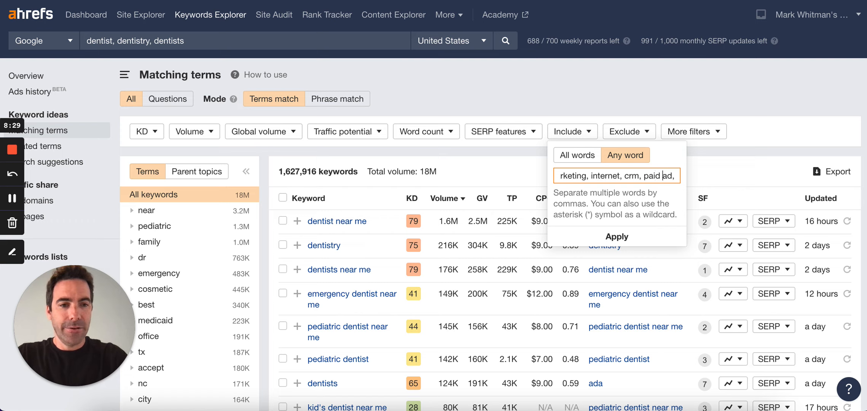
key("Right")
key("Right")
key("Right")
key("Right")
key("Right")
key("Right")
key("Right")
key("Right")
key("Right")
key("Right")
key("Right")
key("Right")
key("BackSpace")
key("BackSpace")
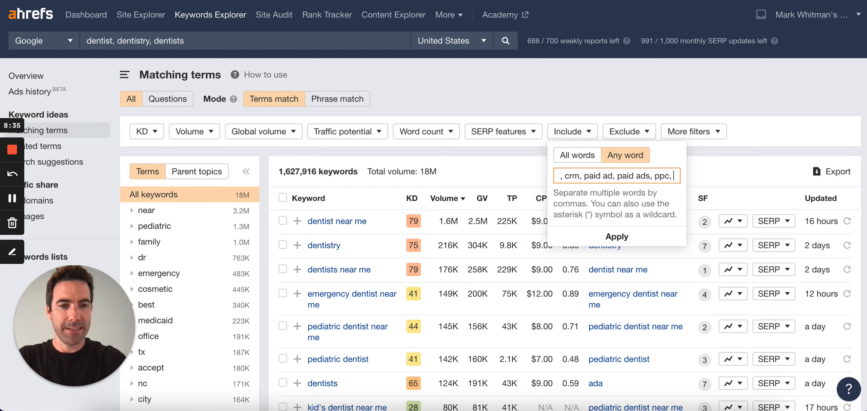
left_click(615, 237)
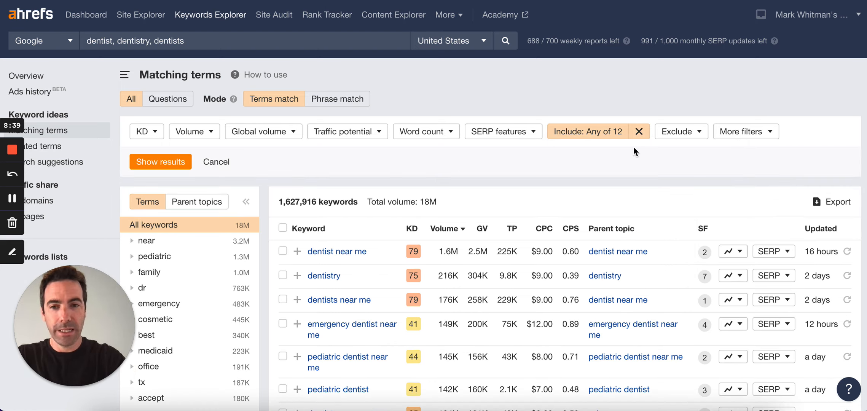
left_click(160, 162)
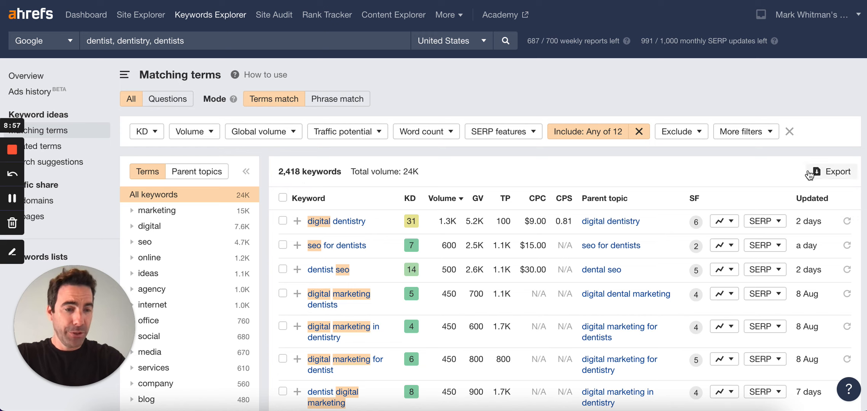
Step: Filter the dentistry matching terms to a minimum search volume of 10 and show the results
left_click(211, 134)
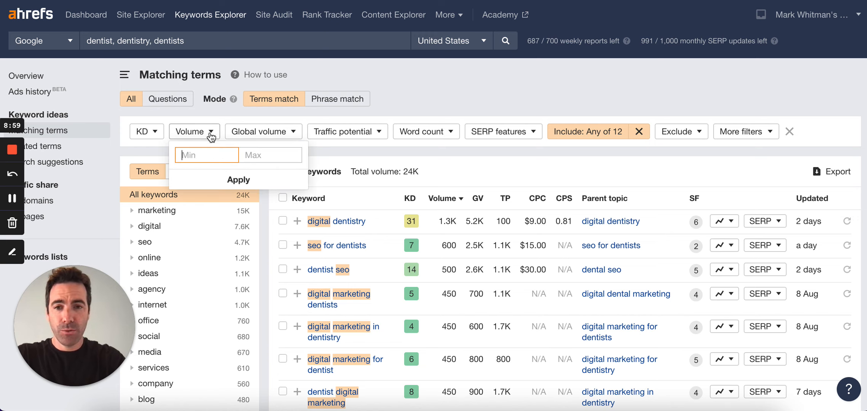
type("10")
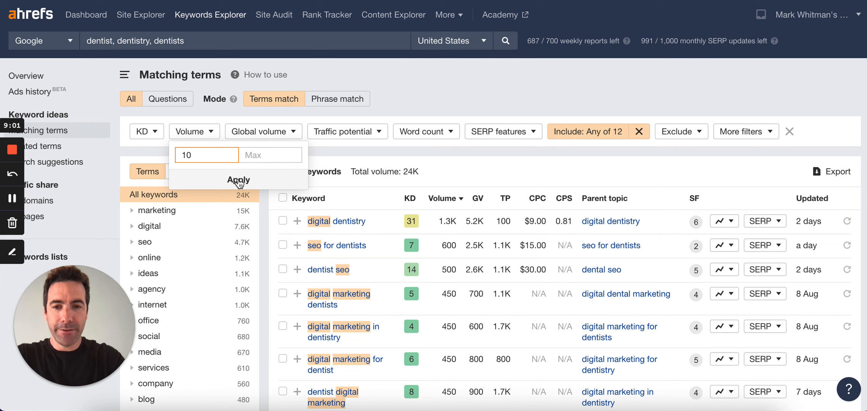
left_click(238, 180)
left_click(152, 166)
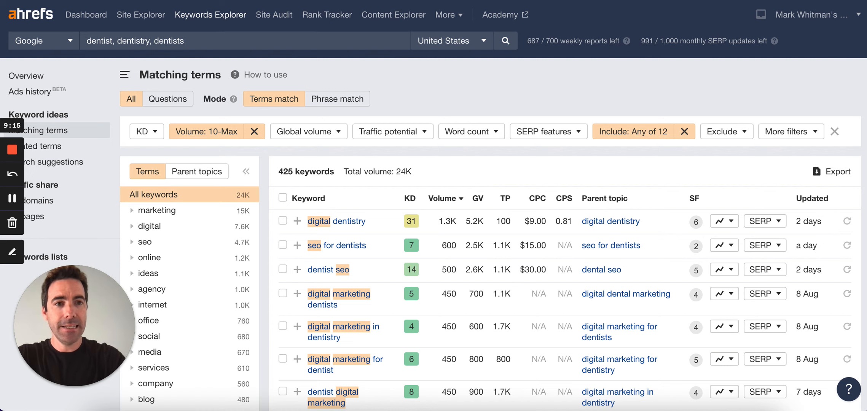
Step: Switch to the dentists-1979 cluster spreadsheet in Excel and examine the keyword variations of "dentist marketing"
left_click(525, 1)
scroll(356, 146, "up", 1)
left_click(599, 409)
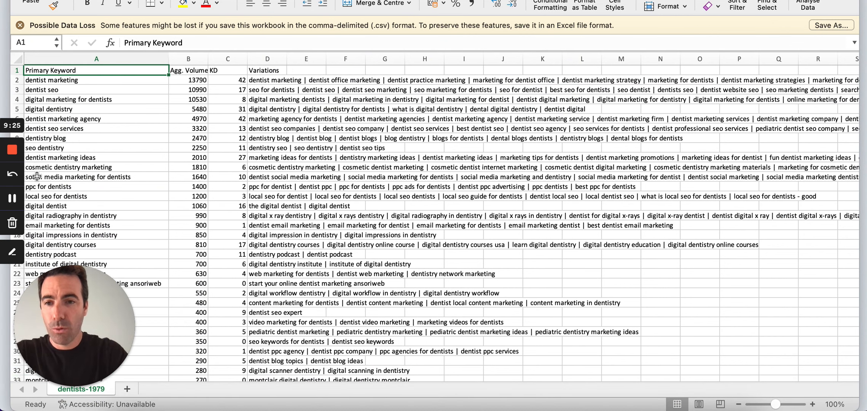
left_click(17, 80)
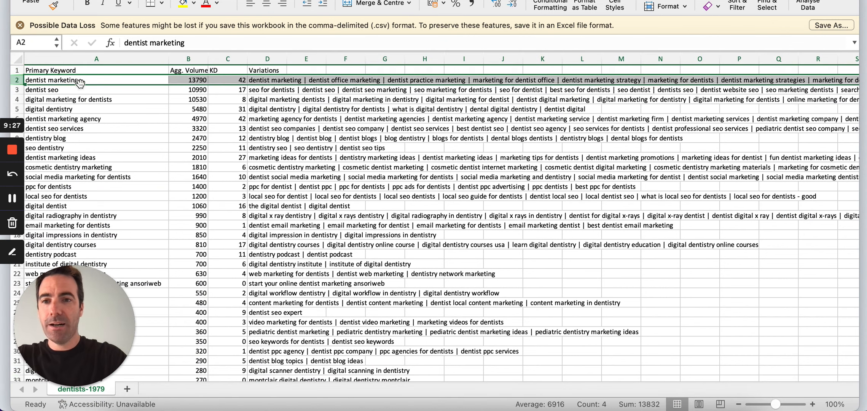
left_click(289, 80)
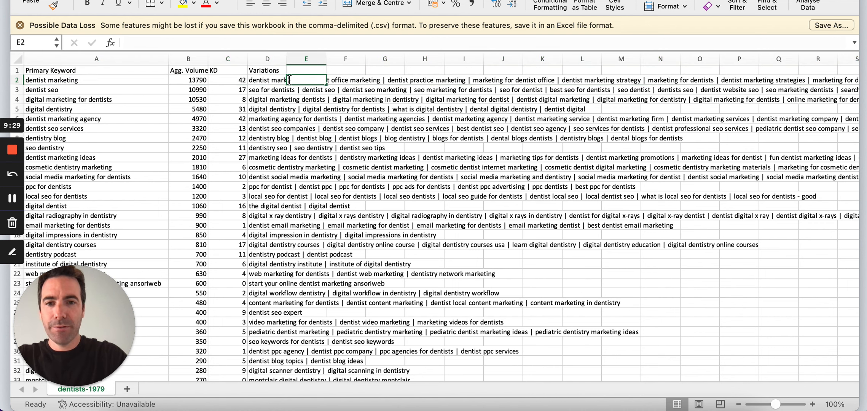
double_click(267, 80)
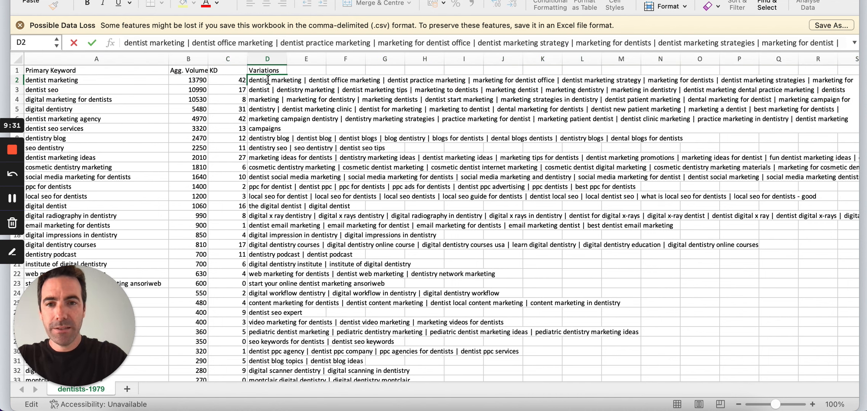
Step: Compare the primary keywords "dentist seo", "digital marketing for dentists" and "digital dentistry" in the cluster list
left_click(69, 90)
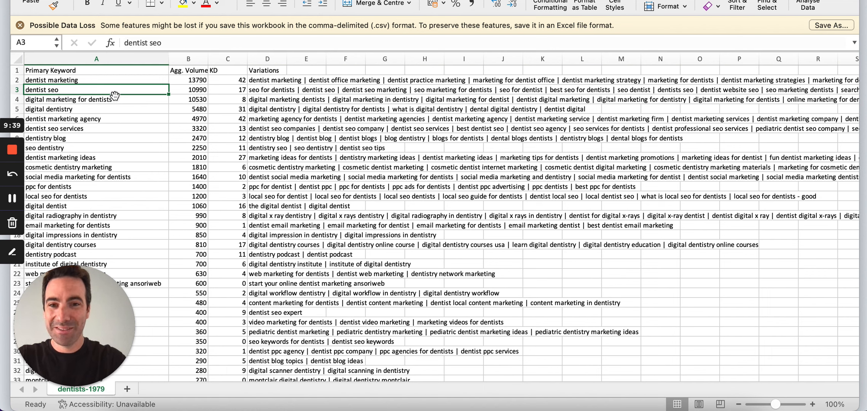
left_click(87, 100)
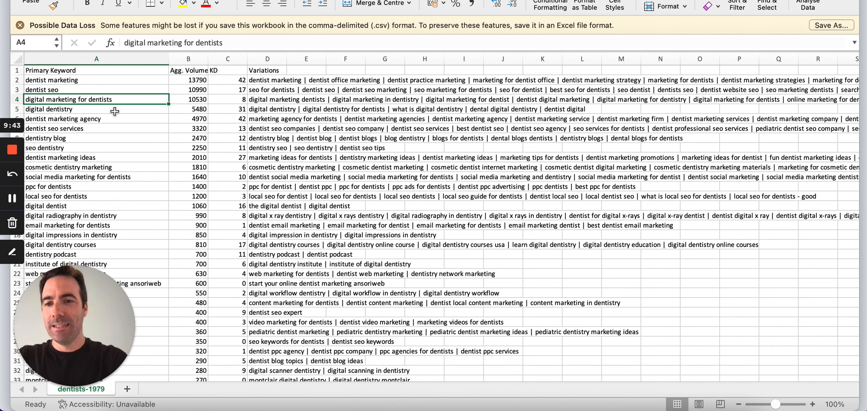
left_click(91, 108)
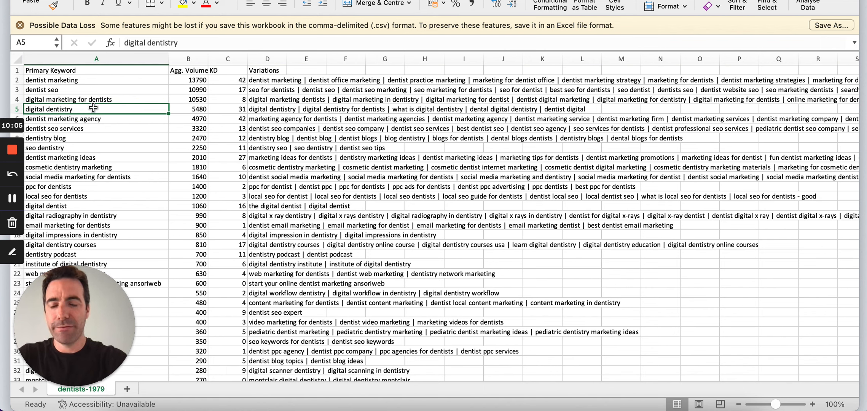
left_click(94, 98)
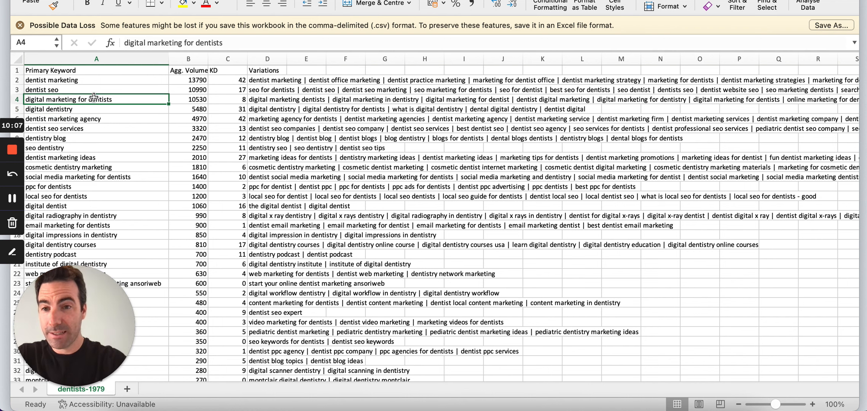
left_click(100, 108)
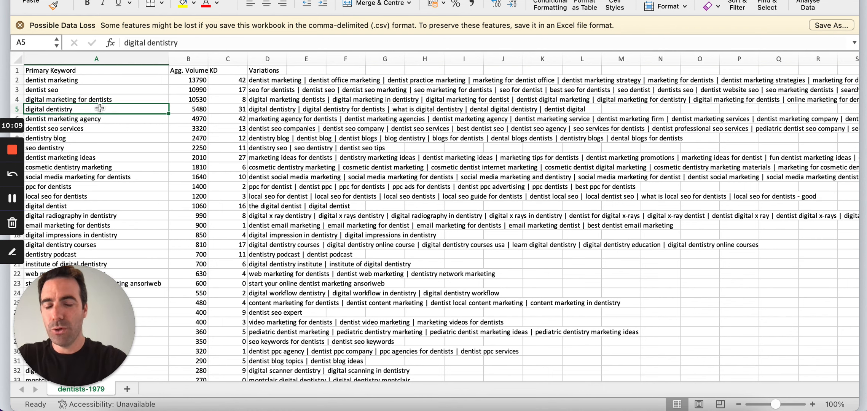
Step: Examine the "dentistry podcast" and "dentistry blog" primary keywords in the cluster list
left_click(98, 255)
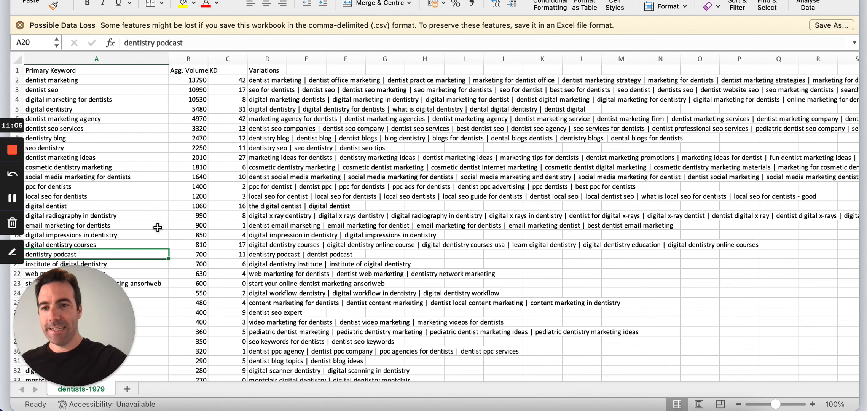
left_click(73, 138)
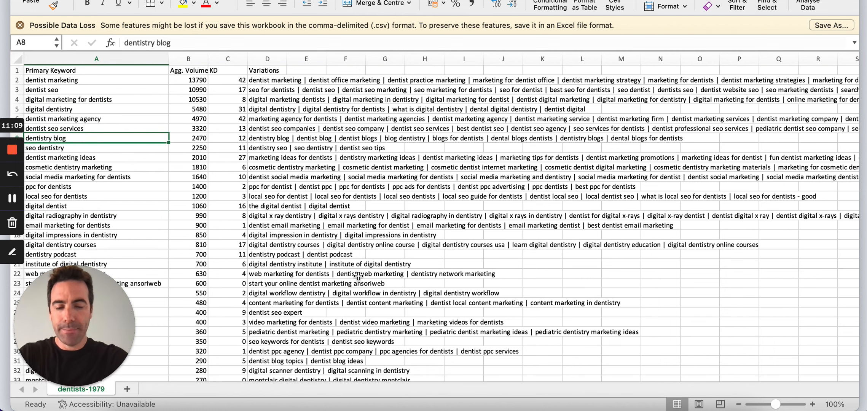
Step: Switch to the PowerPoint keyword research slide and review the seed keywords for the Socks niche
key("super+Tab")
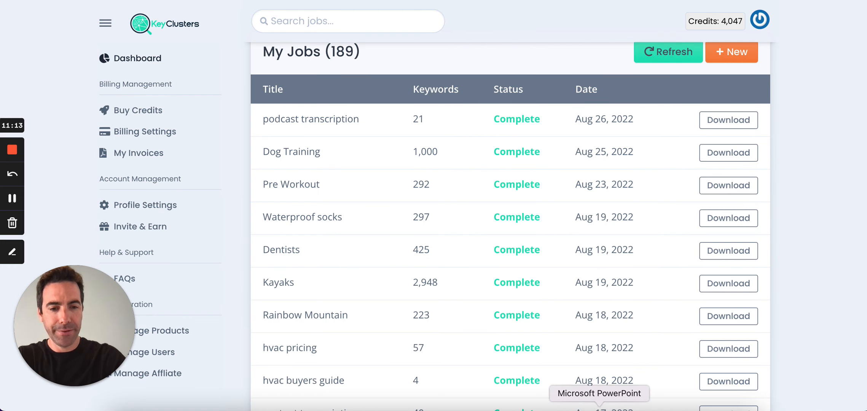
left_click(598, 403)
left_click(675, 232)
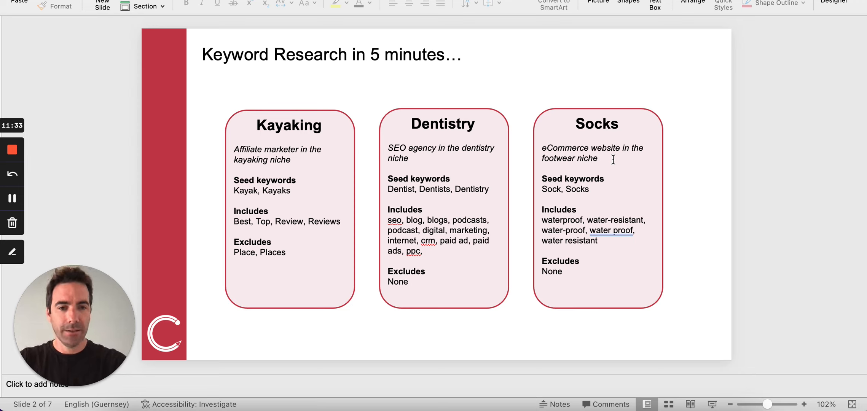
left_click_drag(590, 185, 540, 190)
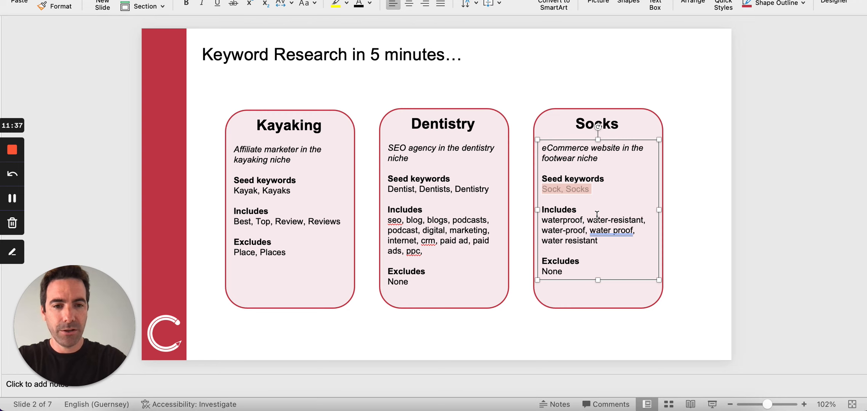
Step: Switch to Ahrefs and search Keywords Explorer for the seed keywords "sock, socks"
key("super+Tab")
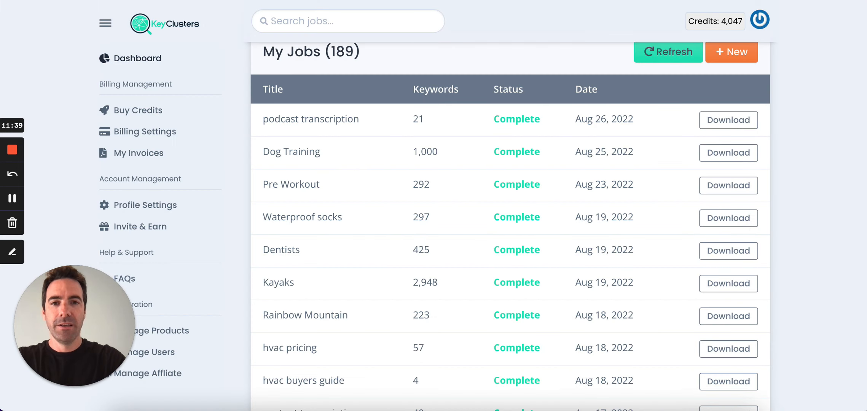
key("ctrl+Tab")
key("ctrl+Tab")
left_click(192, 40)
key("super+a")
type("sock, socks")
key("Return")
Step: Filter the sock matching terms to include any word of waterproof, water-resistant, water-proof, water proof, water resistant
left_click(572, 132)
left_click(626, 155)
left_click(617, 176)
key("super+v")
key("Right")
key("Right")
key("Right")
key("Right")
key("Right")
key("Right")
key("Right")
key("Right")
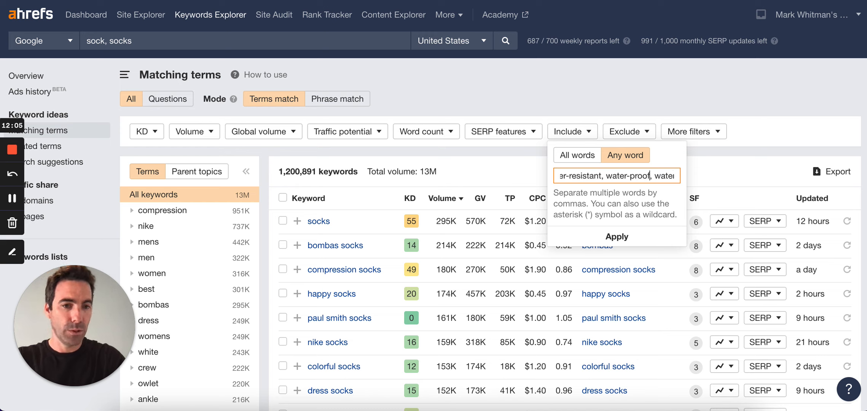
key("Right")
key("Right")
key("Right")
key("Right")
key("Right")
key("Right")
key("Right")
key("Right")
key("Right")
key("Right")
key("Right")
key("Right")
key("Right")
key("Right")
key("Right")
key("Right")
key("Right")
key("Right")
key("Right")
key("Right")
key("Right")
key("Right")
type("sistant, water-resistant")
left_click(617, 237)
Step: Limit the sock matching terms to a minimum search volume of 10 and show the results
left_click(195, 132)
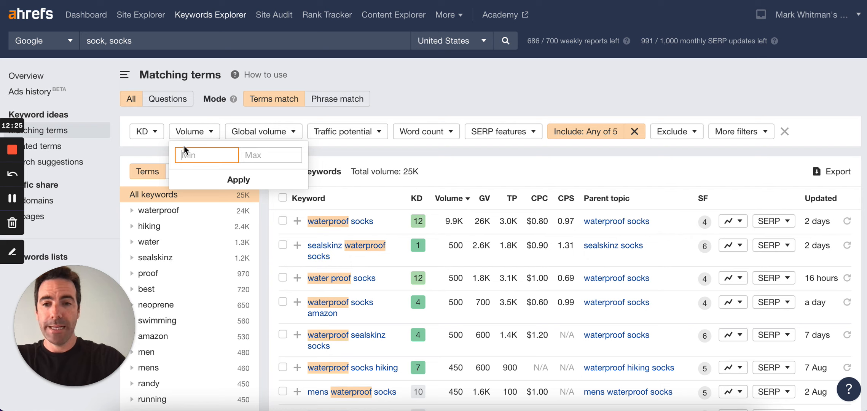
type("10")
left_click(247, 181)
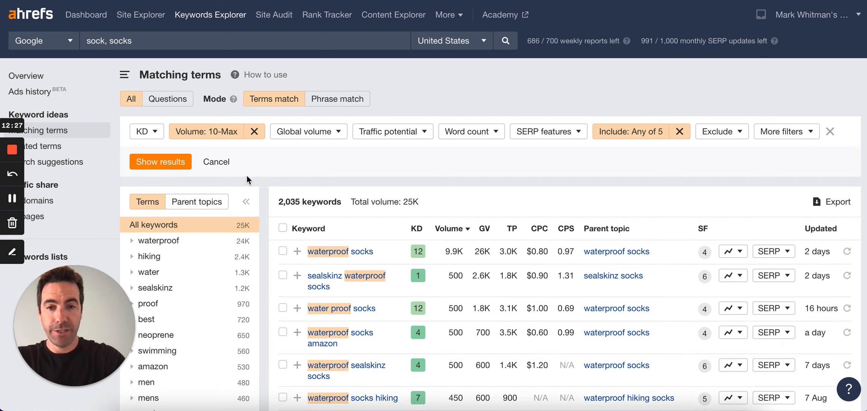
left_click(164, 161)
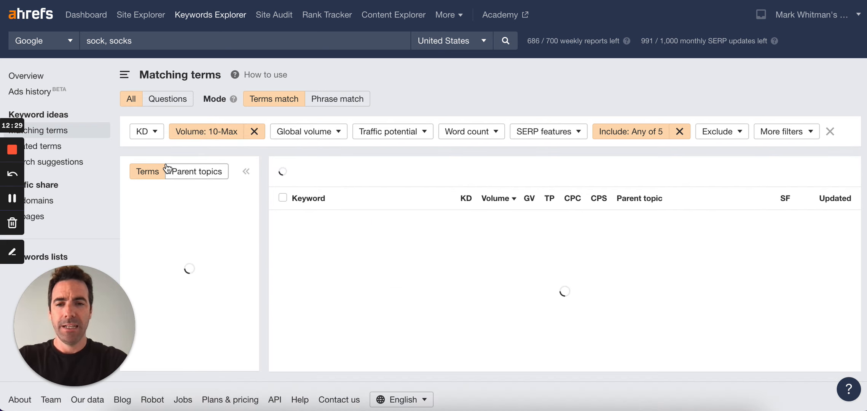